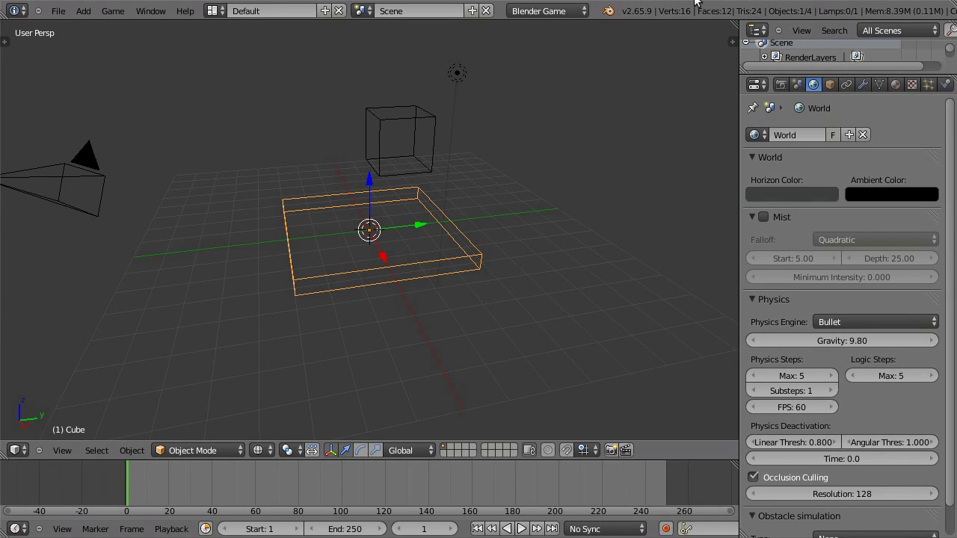
# Step: Preview the finished game run, then reload the default start-up scene
pyautogui.press('p')
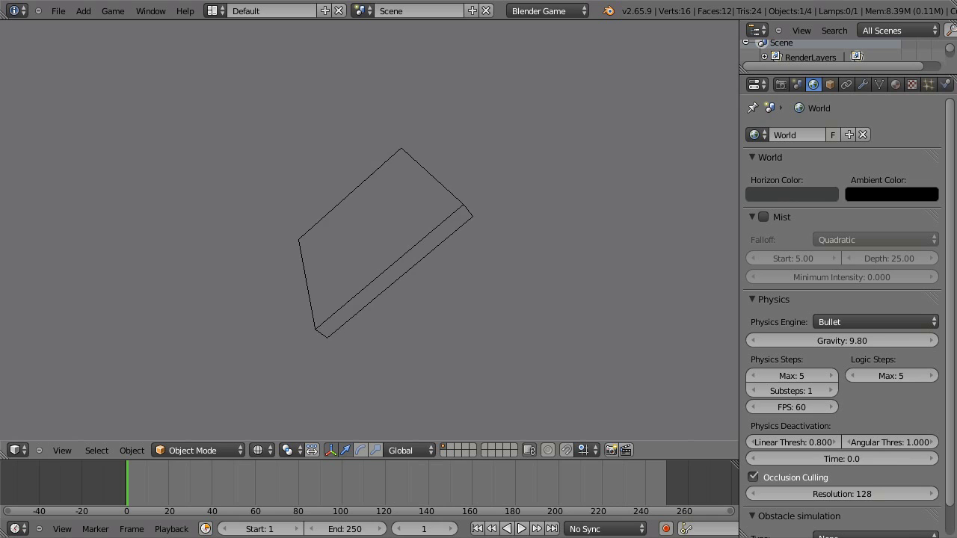
pyautogui.press('Escape')
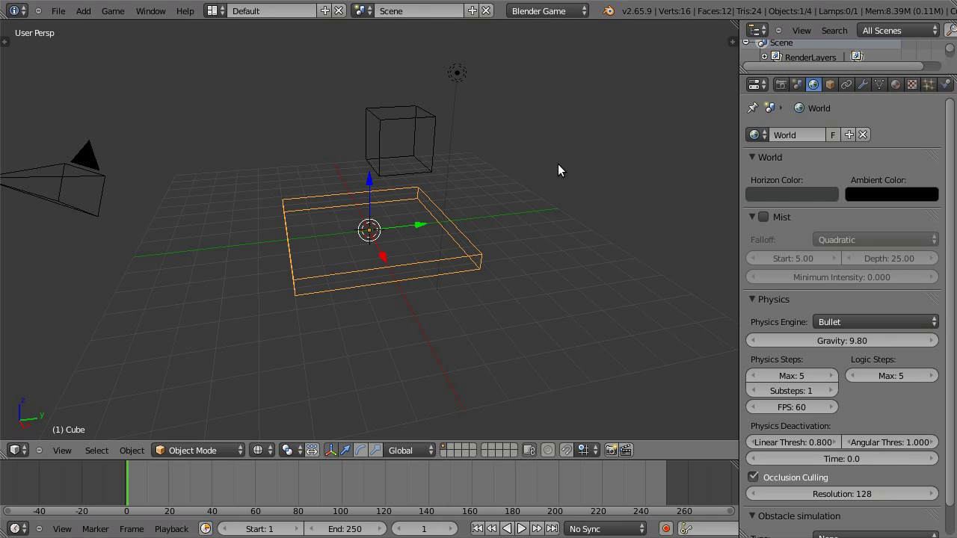
pyautogui.hotkey('ctrl', 'n')
pyautogui.click(559, 169)
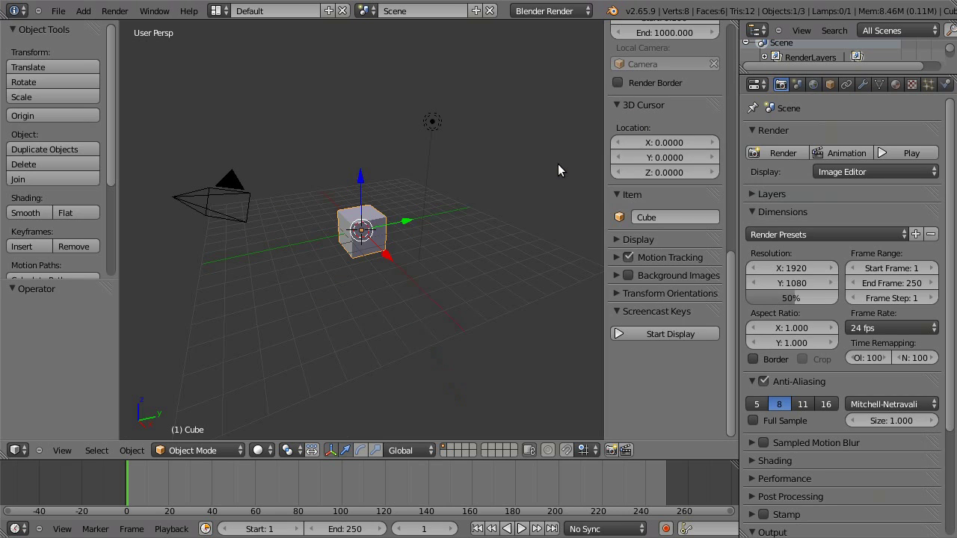
# Step: Hide the tool shelf and properties sidebar, and turn on Screencast Keys
pyautogui.press('t')
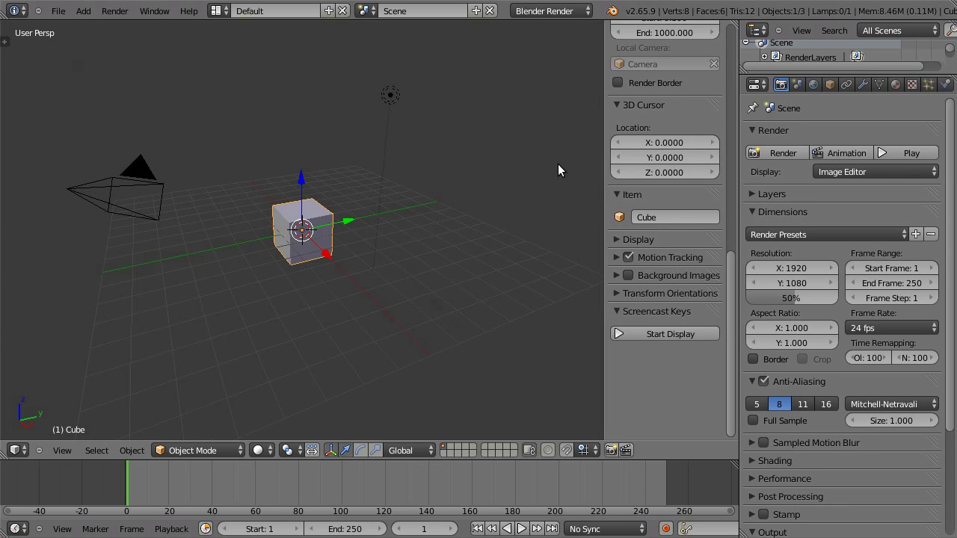
pyautogui.click(700, 332)
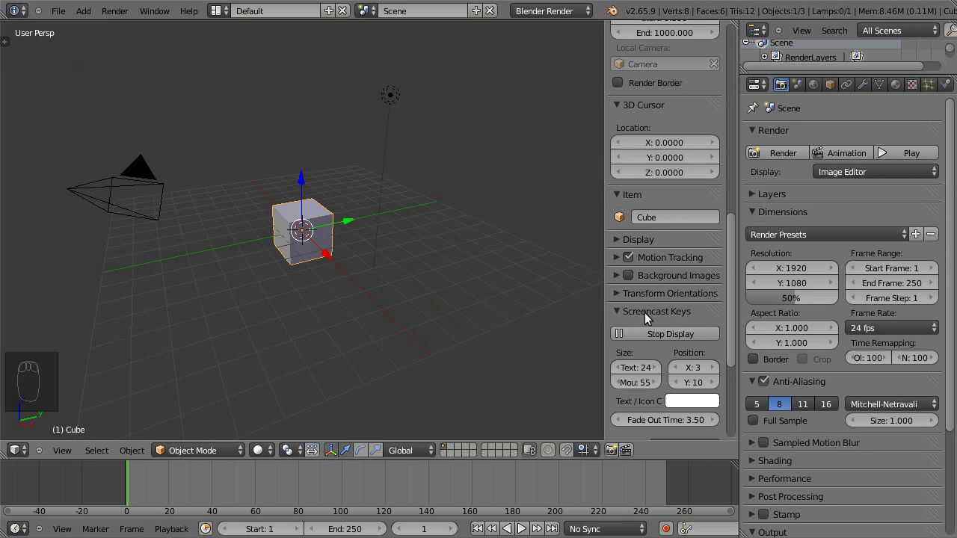
pyautogui.press('n')
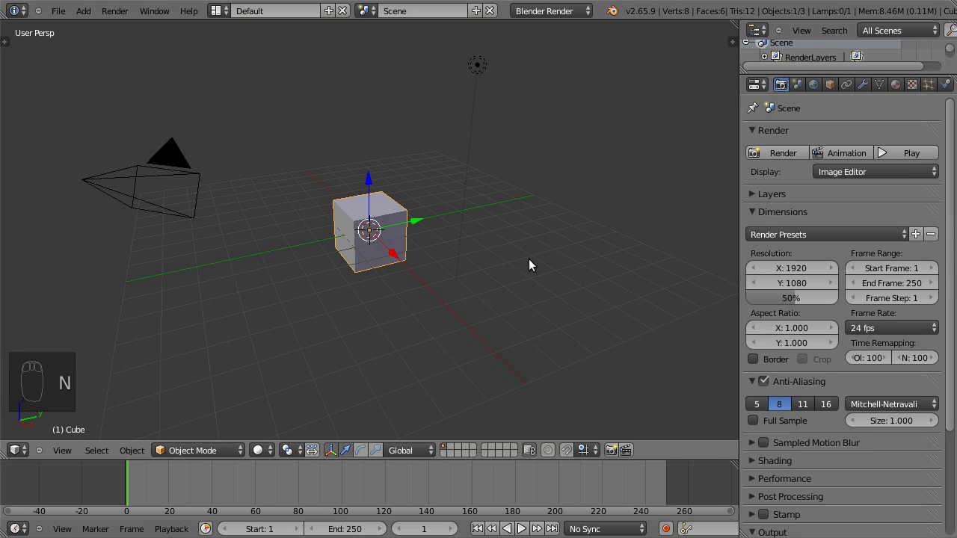
# Step: Duplicate the cube straight up along Z, then select the lower cube
pyautogui.hotkey('shift', 'd')
pyautogui.press('z')
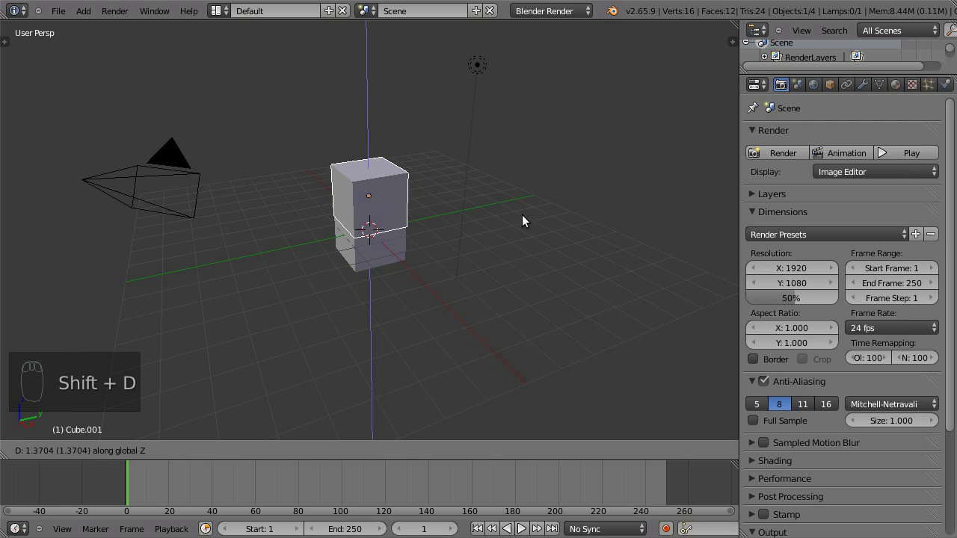
pyautogui.click(519, 171)
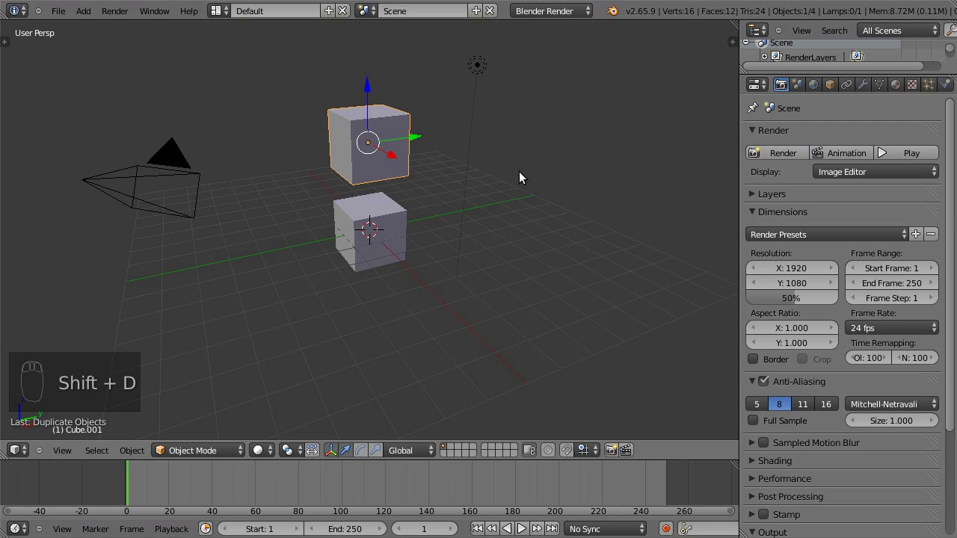
pyautogui.rightClick(388, 254)
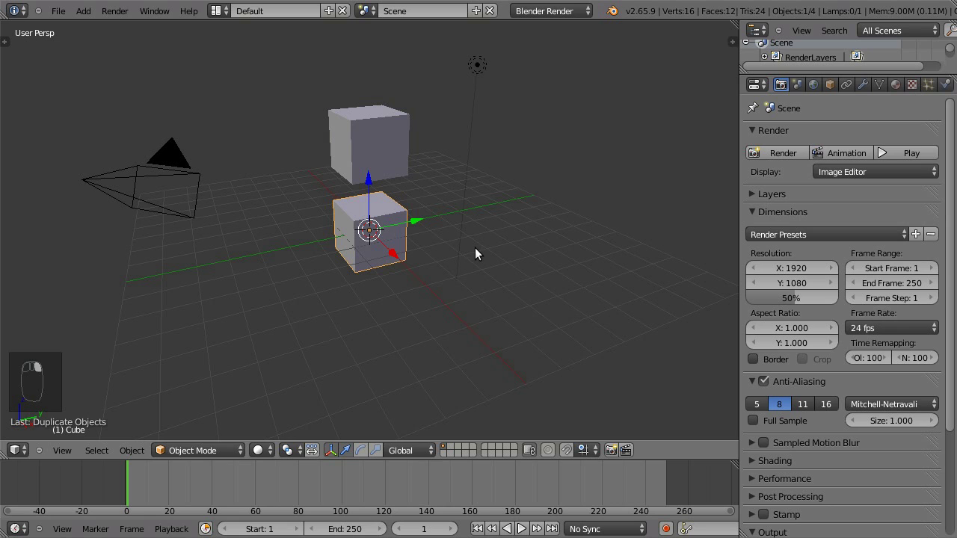
# Step: Flatten the lower cube along Z into a thin slab
pyautogui.press('s')
pyautogui.press('z')
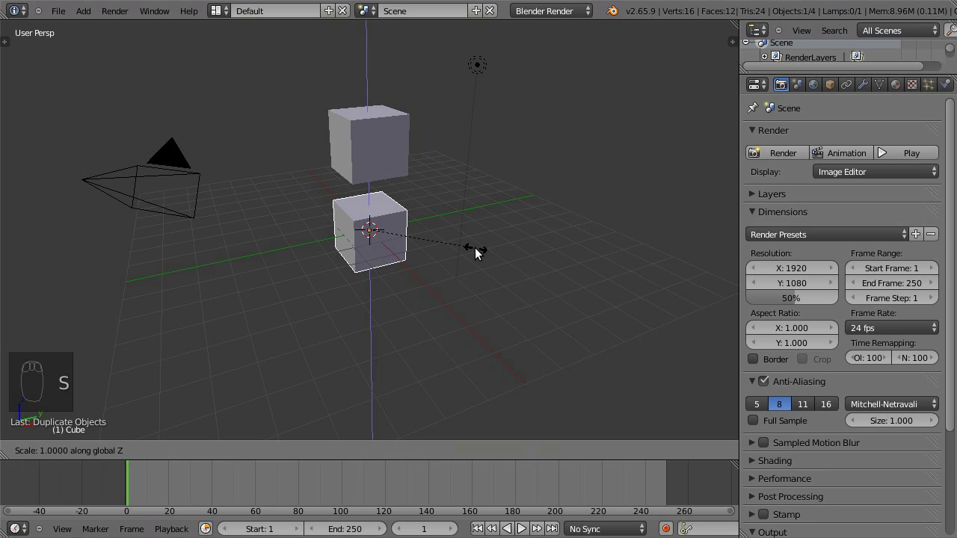
pyautogui.click(393, 249)
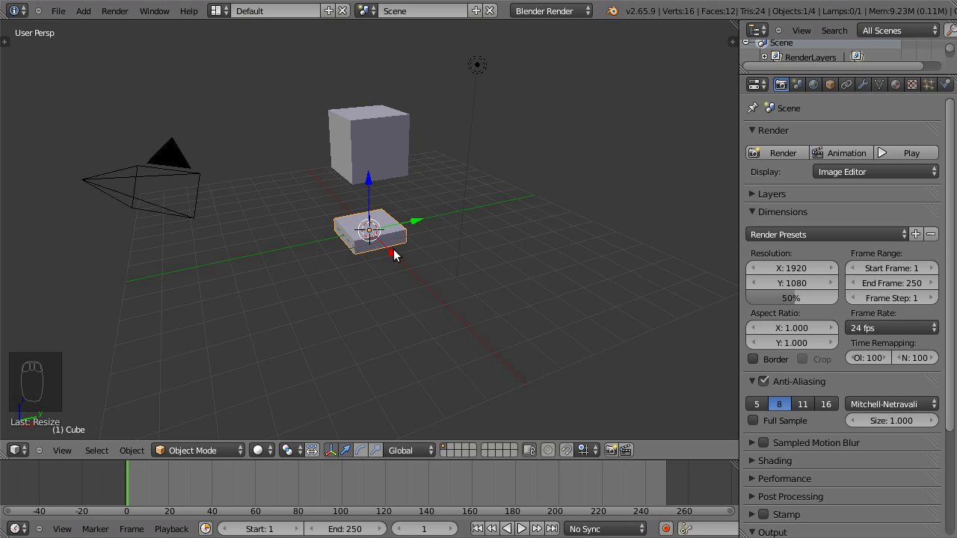
# Step: Widen the slab about 2.97 times in X and Y into a broad board
pyautogui.press('s')
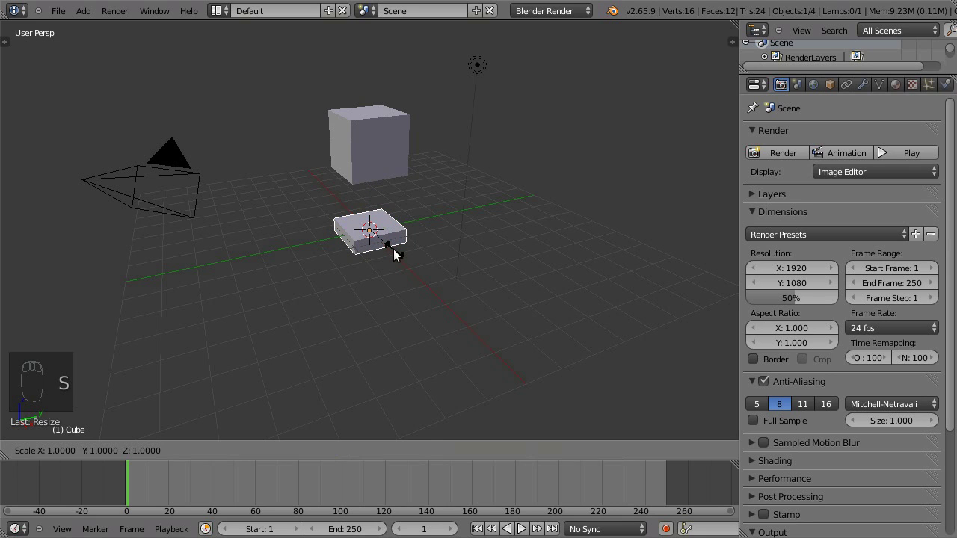
pyautogui.hotkey('shift', 'z')
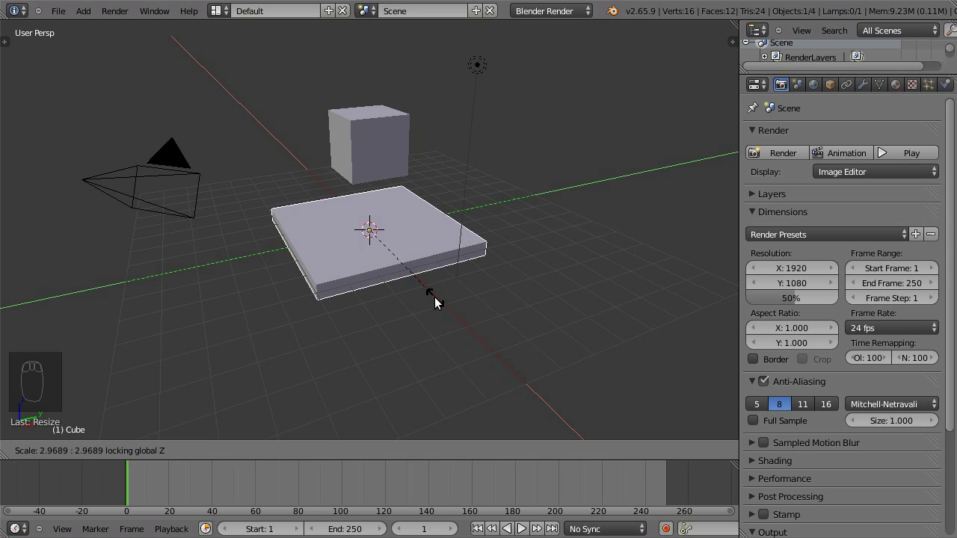
pyautogui.click(437, 304)
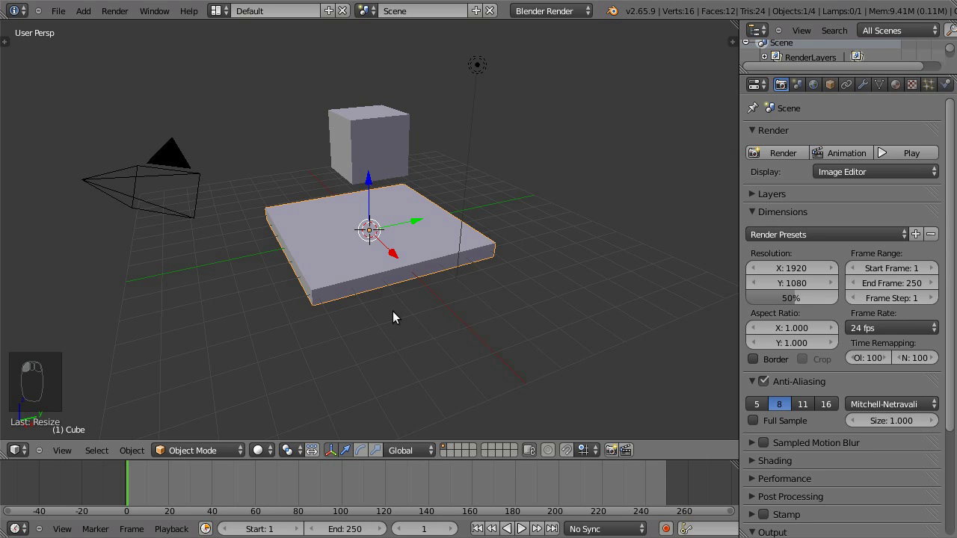
pyautogui.moveTo(393, 311); pyautogui.dragTo(503, 344, button='middle')
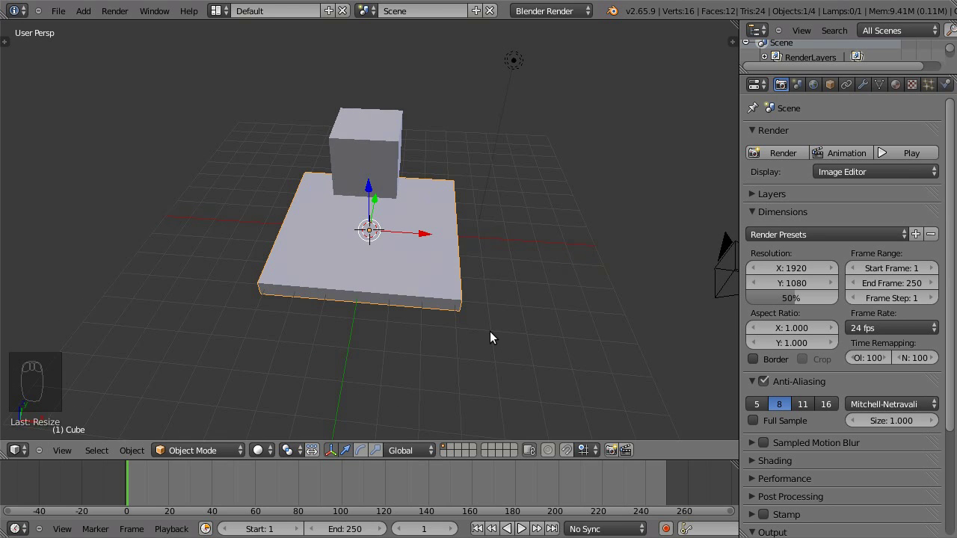
# Step: In wireframe top view, move the small cube over the board's upper-left corner
pyautogui.press('z')
pyautogui.moveTo(469, 324)
pyautogui.mouseDown(button='middle')
pyautogui.moveTo(429, 309)
pyautogui.moveTo(439, 335)
pyautogui.mouseUp(button='middle')
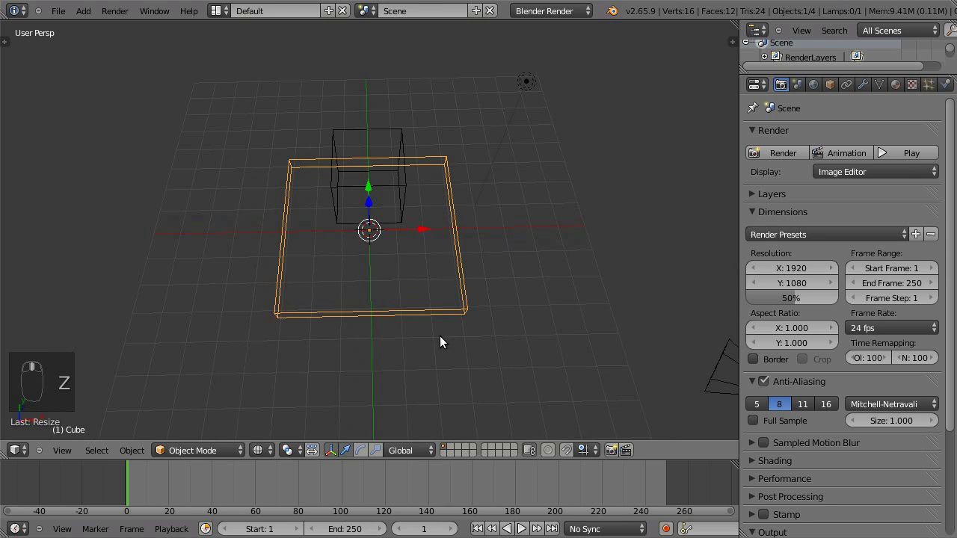
pyautogui.moveTo(437, 262); pyautogui.dragTo(451, 309, button='middle')
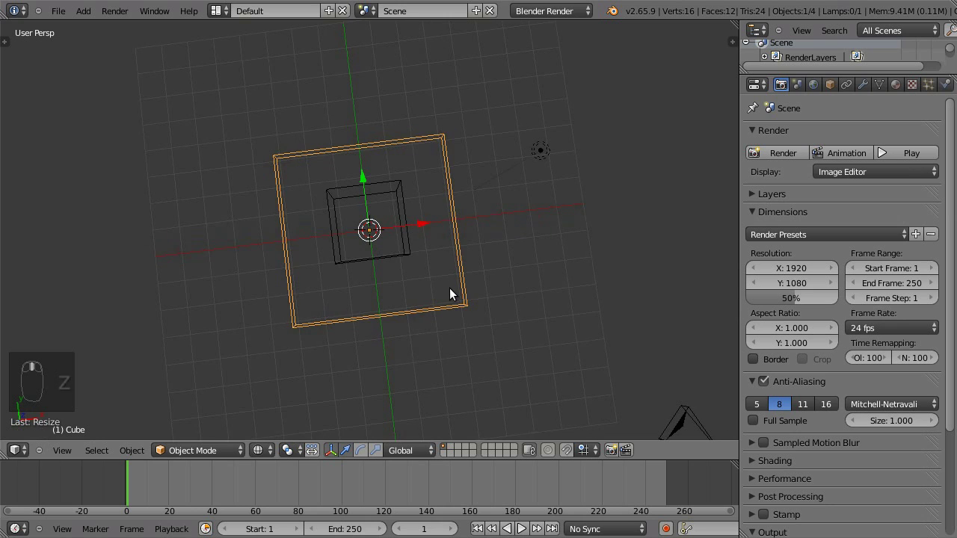
pyautogui.press('KP_7')
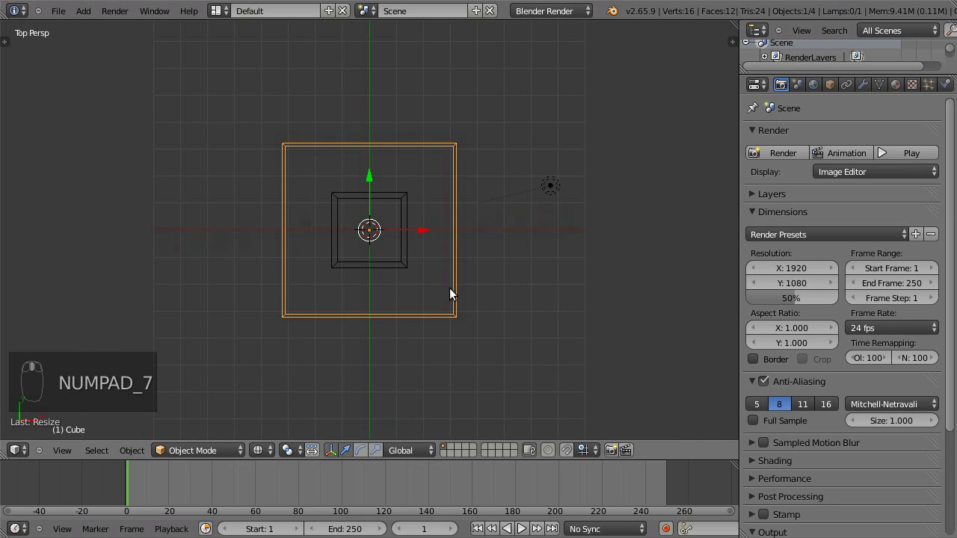
pyautogui.rightClick(406, 258)
pyautogui.press('g')
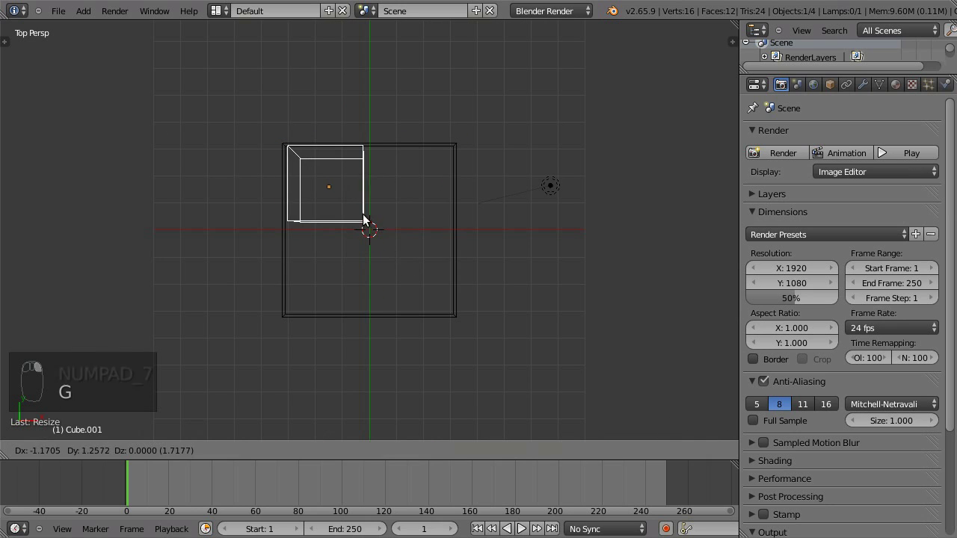
pyautogui.click(364, 220)
pyautogui.press('g')
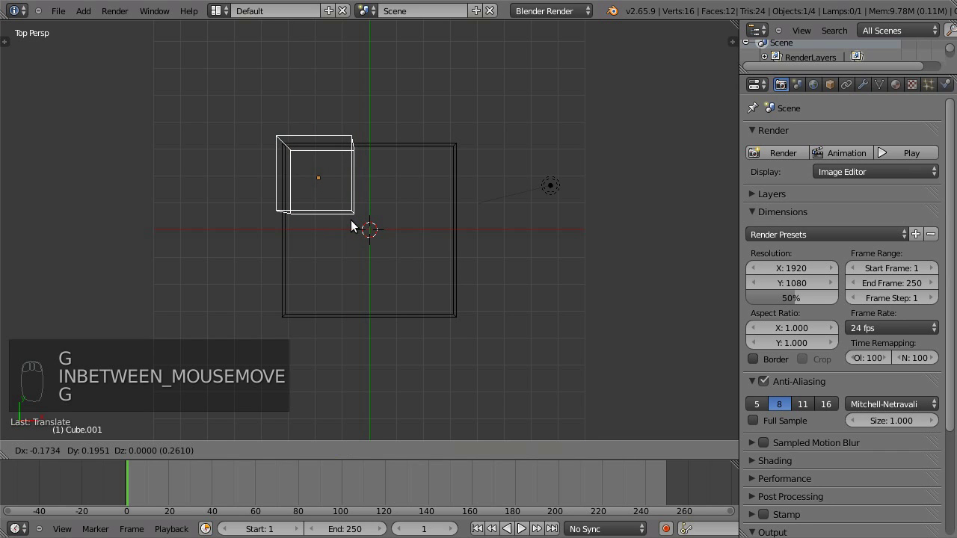
pyautogui.click(351, 222)
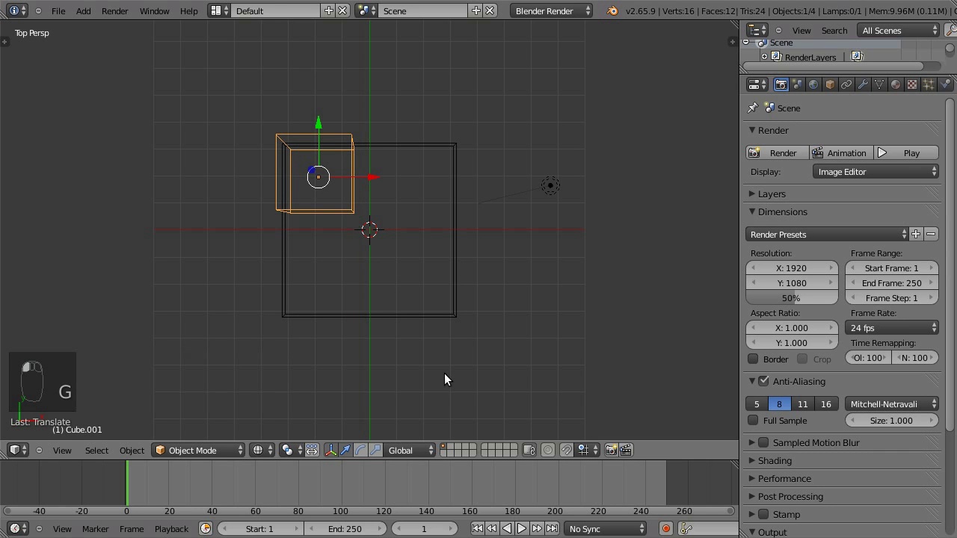
pyautogui.moveTo(444, 373); pyautogui.dragTo(324, 261, button='middle')
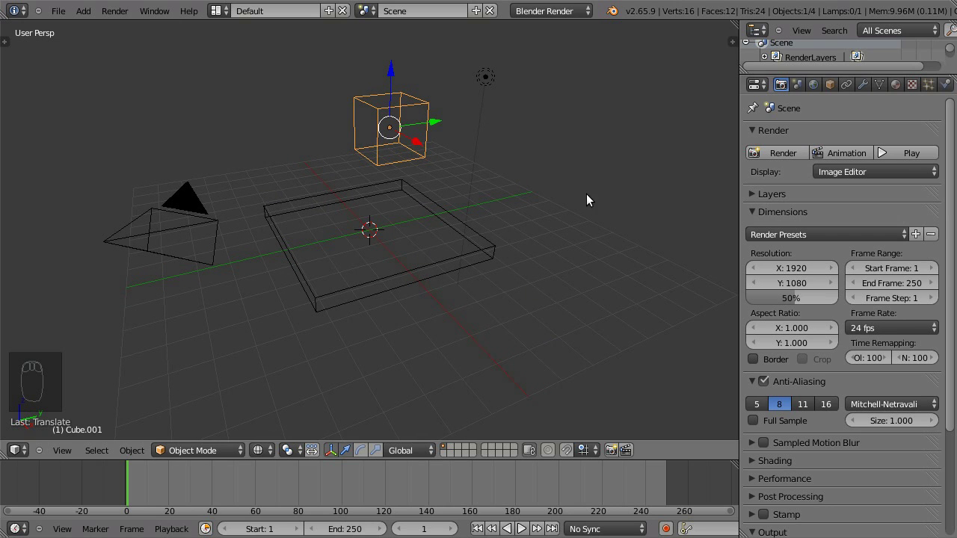
# Step: Switch the render engine to Blender Game
pyautogui.click(946, 85)
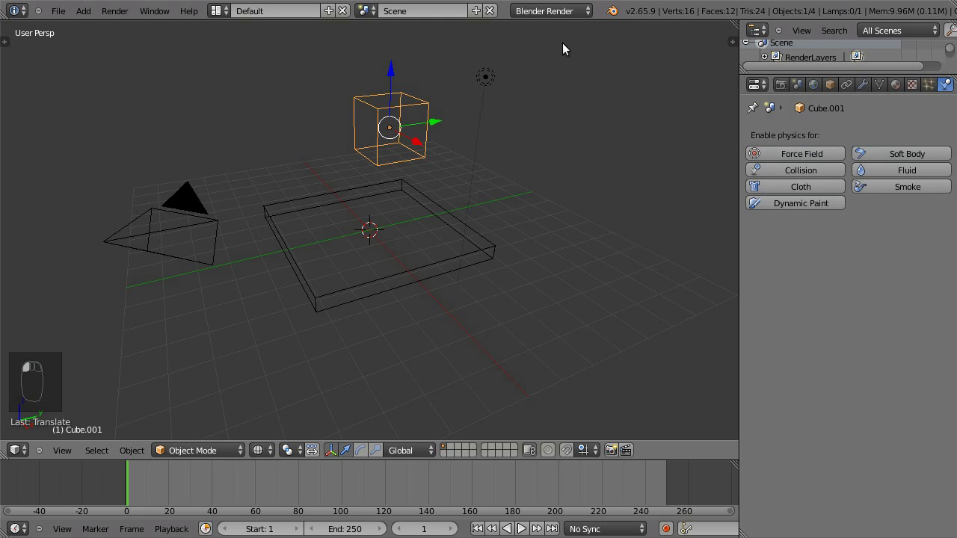
pyautogui.click(566, 11)
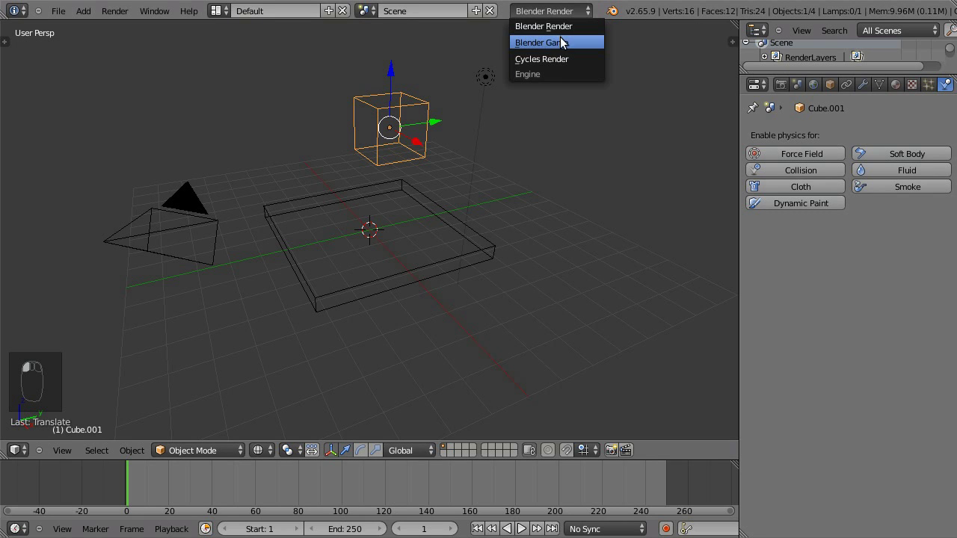
pyautogui.click(560, 42)
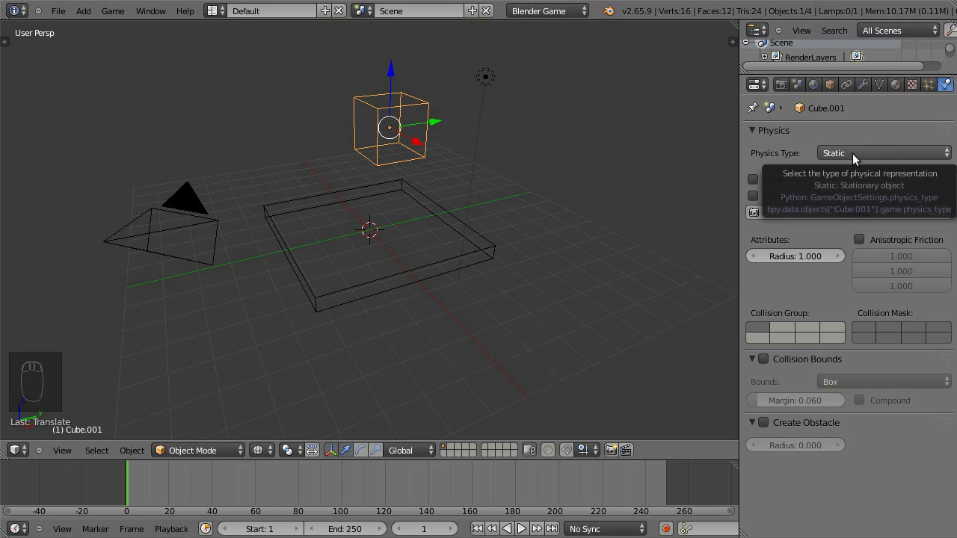
# Step: Make the small cube a Rigid Body with Convex Hull collision bounds
pyautogui.click(870, 154)
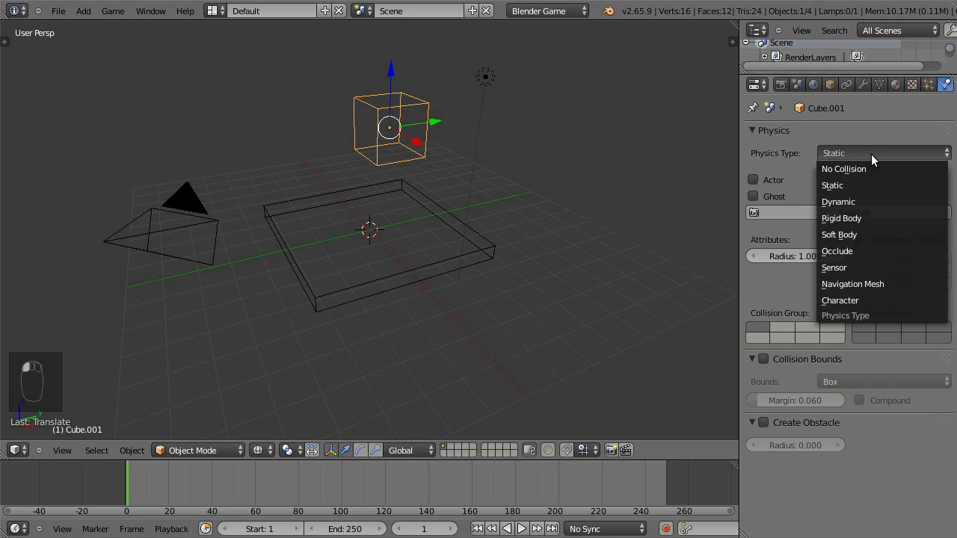
pyautogui.click(863, 214)
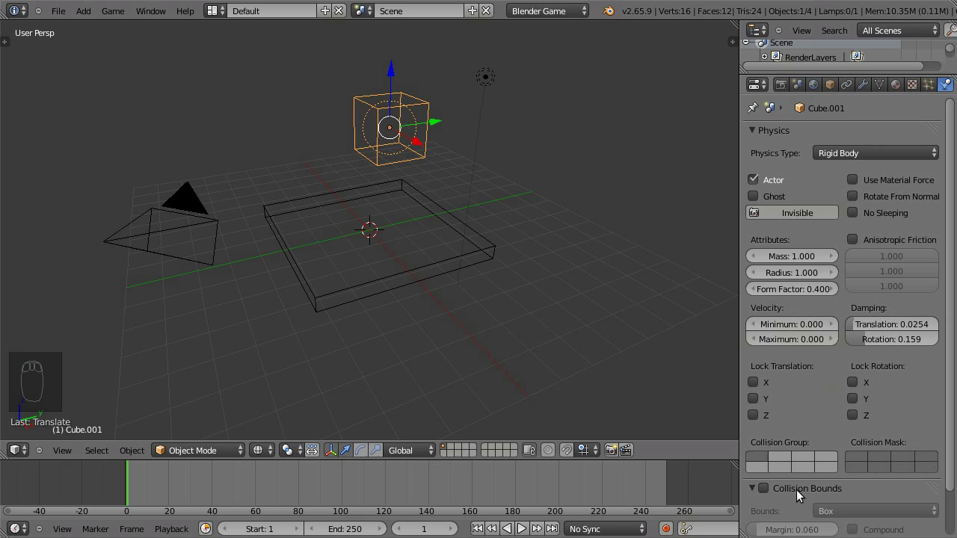
pyautogui.click(763, 489)
pyautogui.click(867, 512)
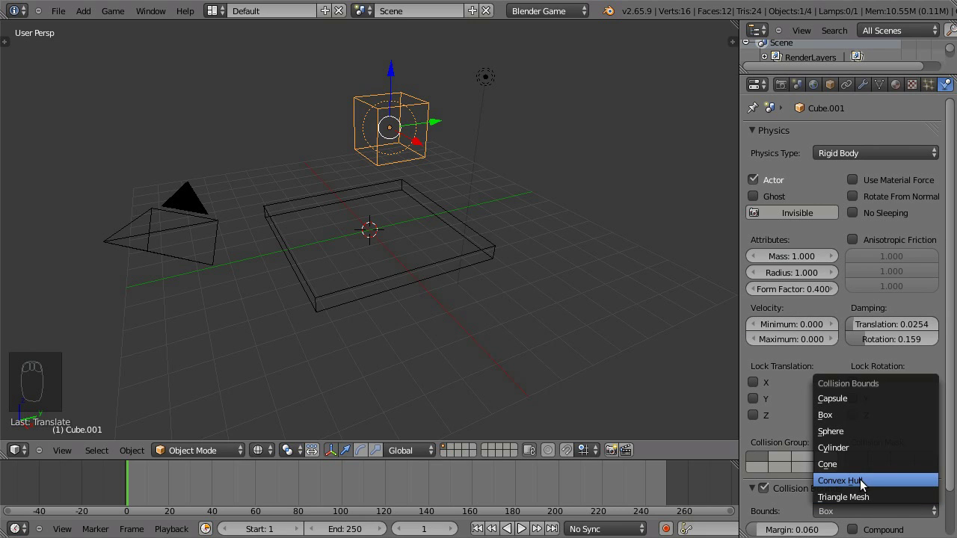
pyautogui.click(862, 484)
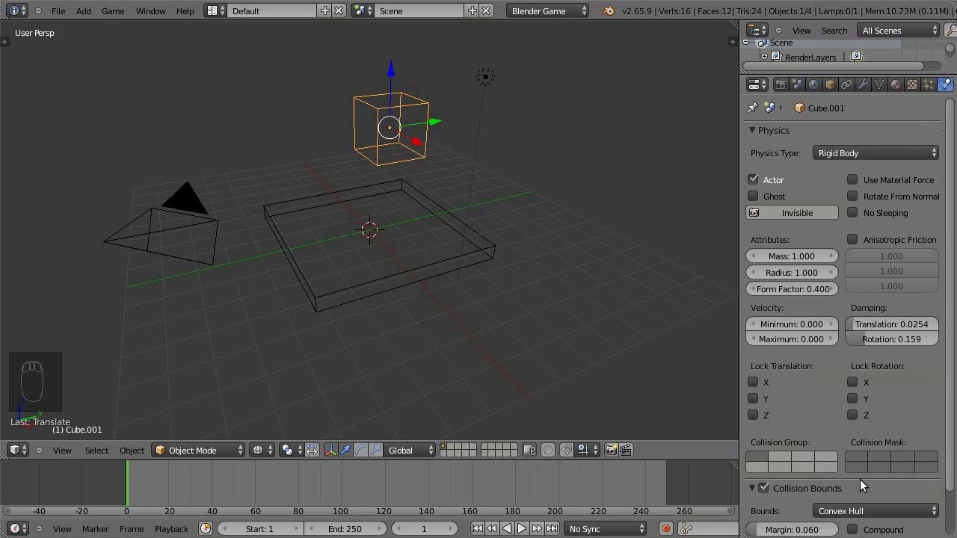
# Step: Set the board's physics to Rigid Body with Convex Hull collision bounds
pyautogui.rightClick(448, 261)
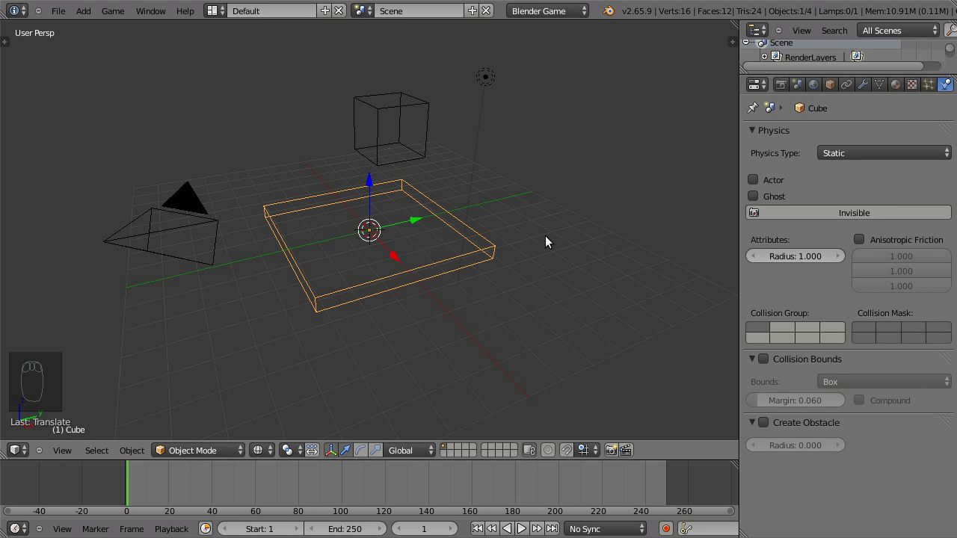
pyautogui.click(873, 149)
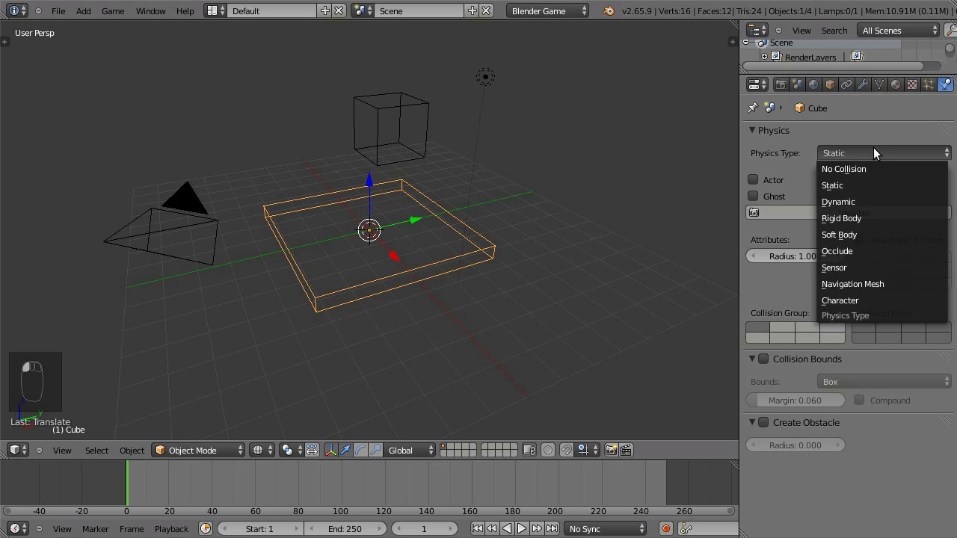
pyautogui.click(859, 218)
pyautogui.click(763, 488)
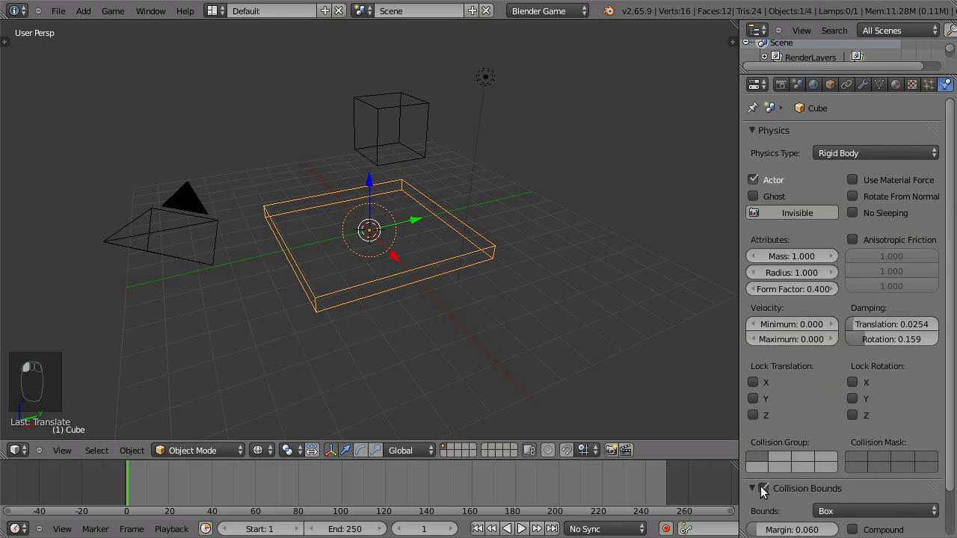
pyautogui.click(896, 514)
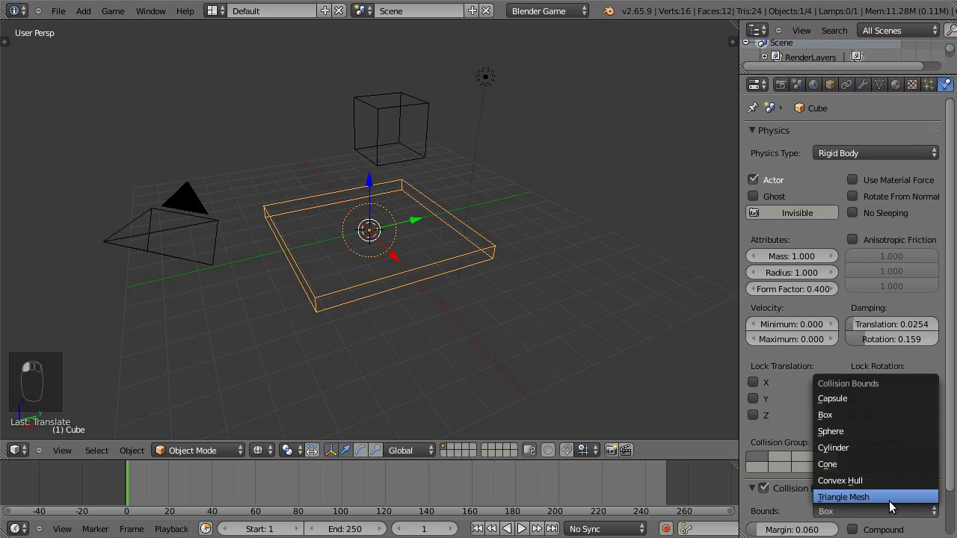
pyautogui.click(885, 480)
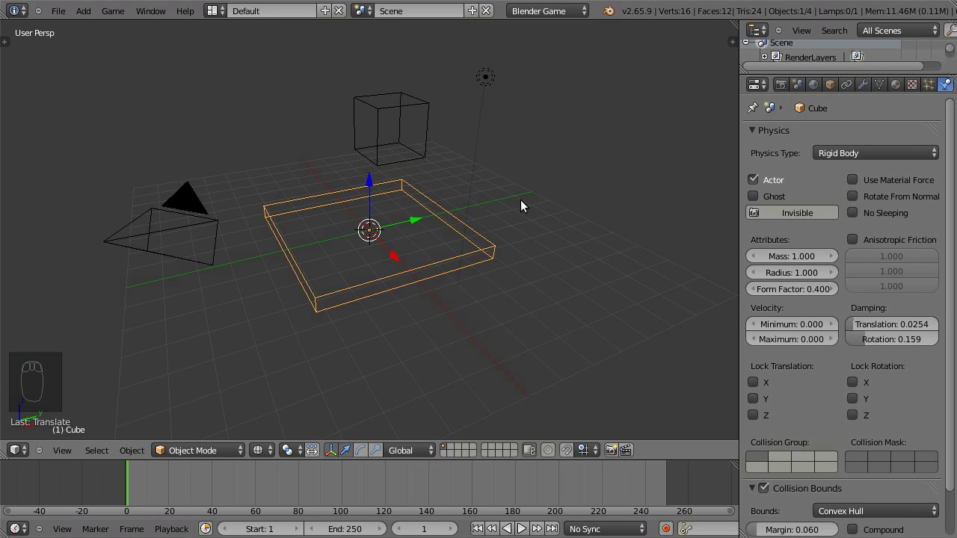
pyautogui.press('p')
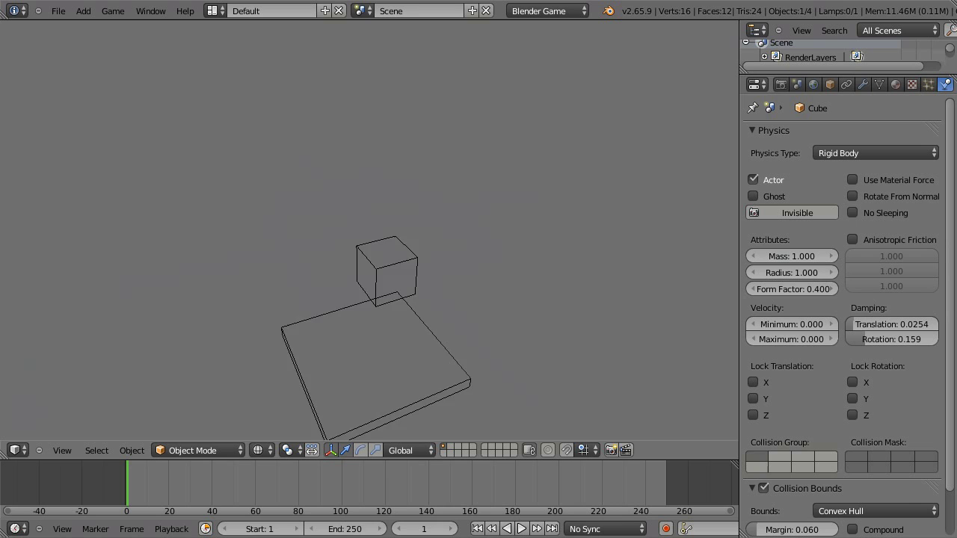
pyautogui.press('Escape')
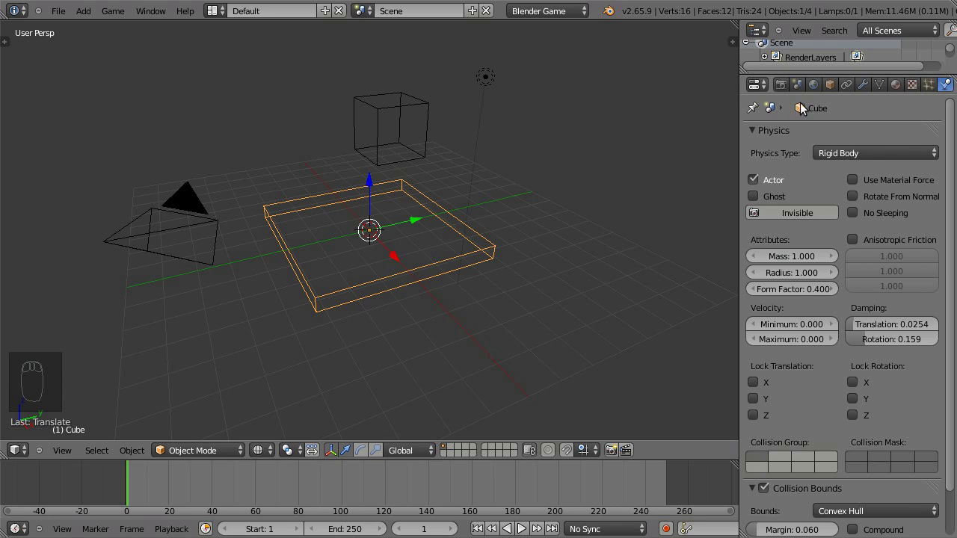
# Step: Add a Rigid Body Joint constraint to the board with Hinge pivot type
pyautogui.click(846, 85)
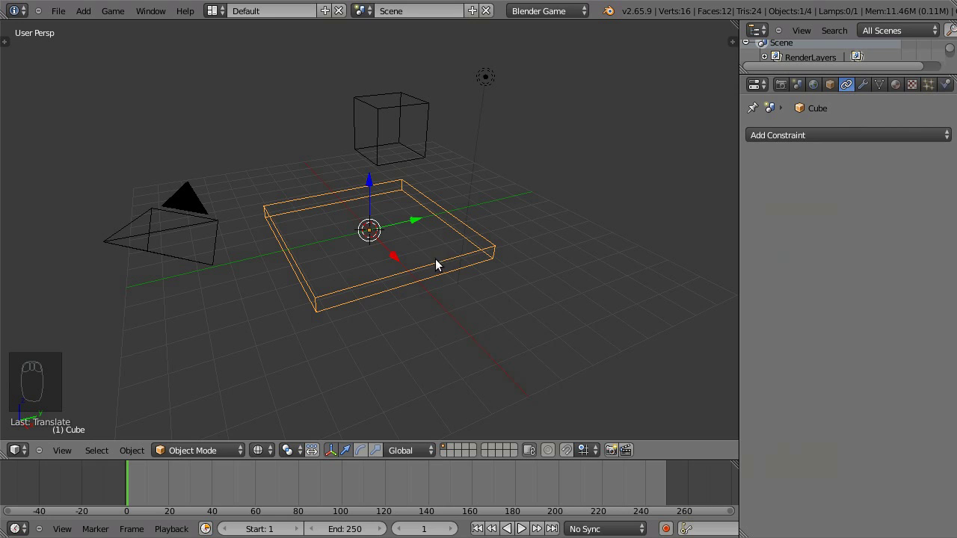
pyautogui.click(864, 133)
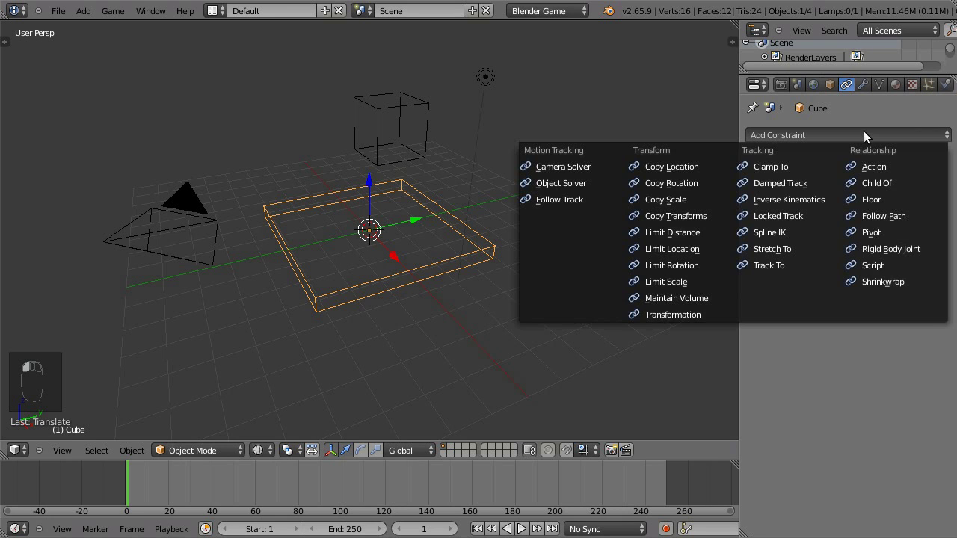
pyautogui.click(914, 250)
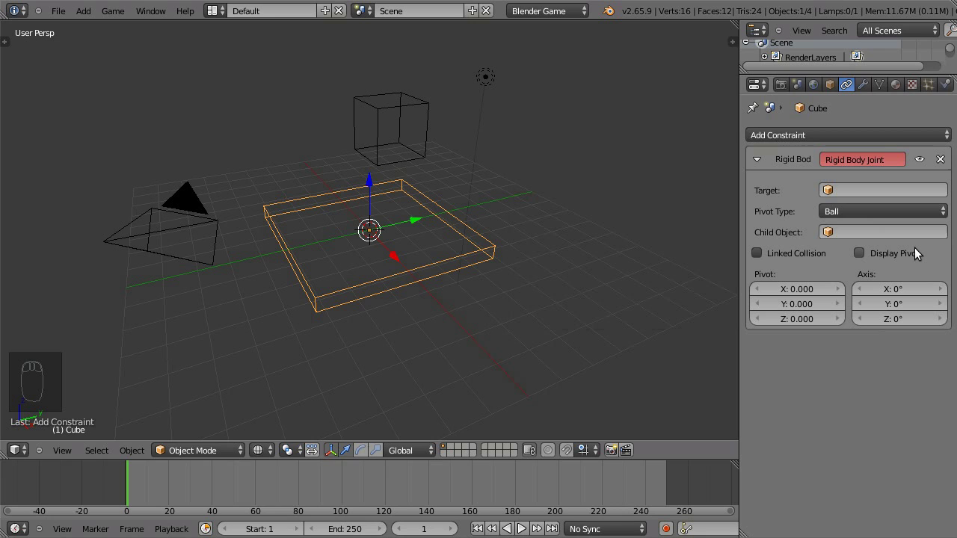
pyautogui.click(879, 212)
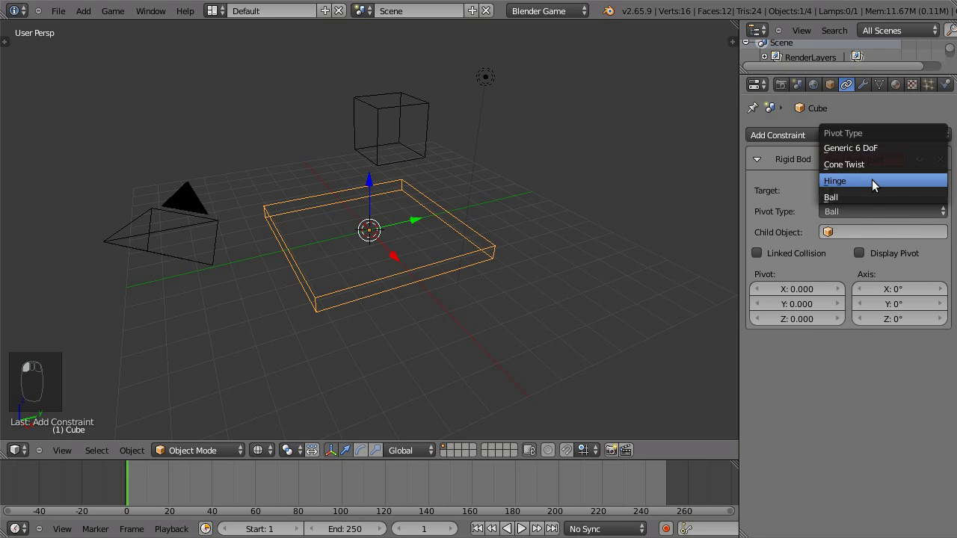
pyautogui.click(872, 181)
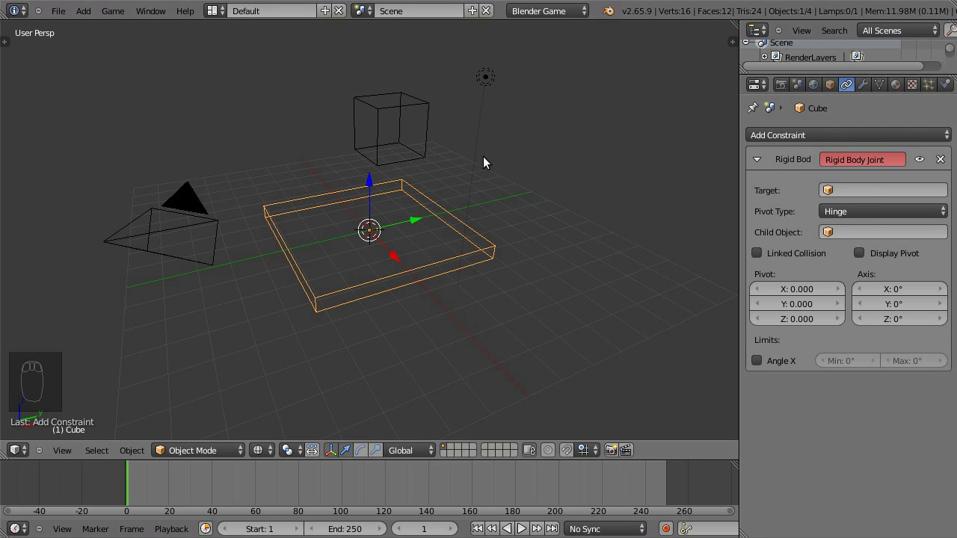
pyautogui.press('p')
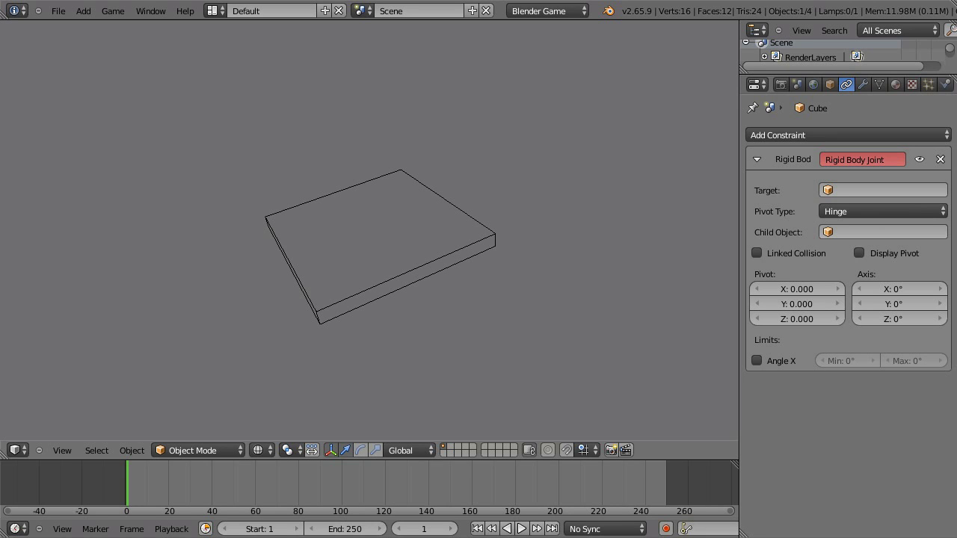
pyautogui.press('Escape')
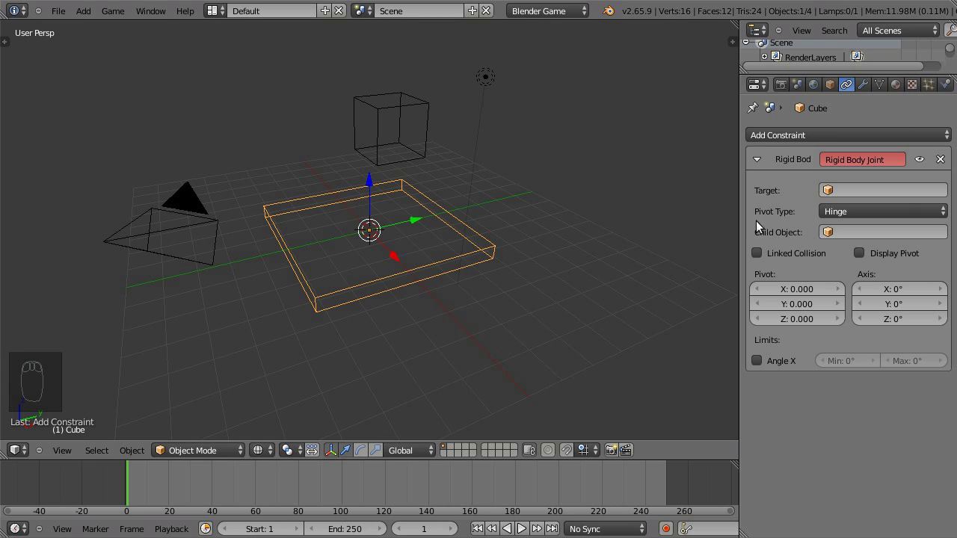
# Step: Set the World Physics Deactivation Time to 0.0
pyautogui.click(814, 85)
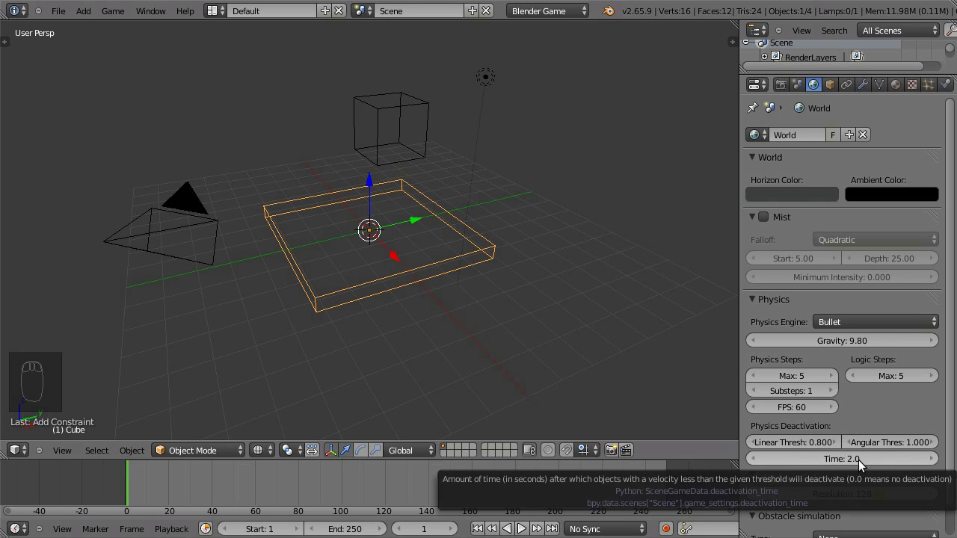
pyautogui.moveTo(858, 459); pyautogui.dragTo(780, 452)
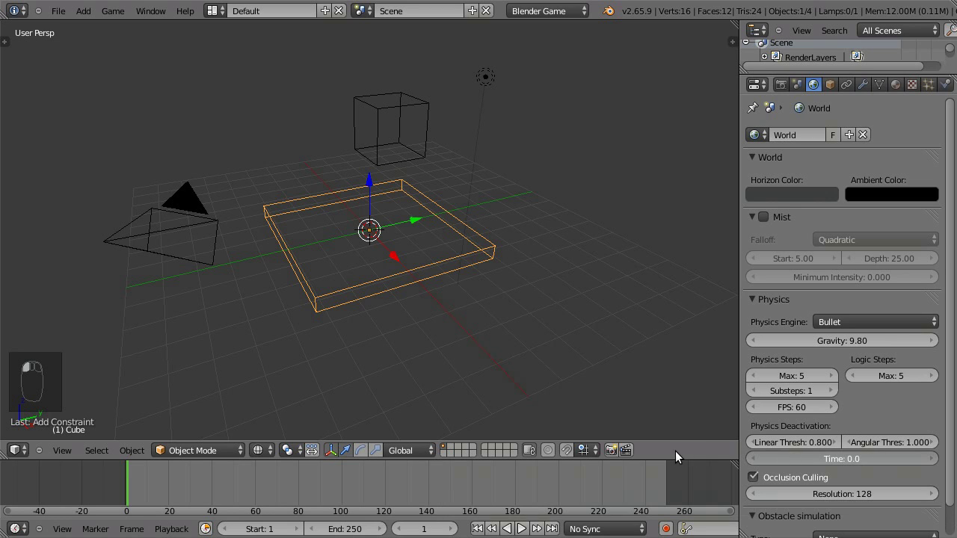
pyautogui.moveTo(675, 455); pyautogui.dragTo(665, 453)
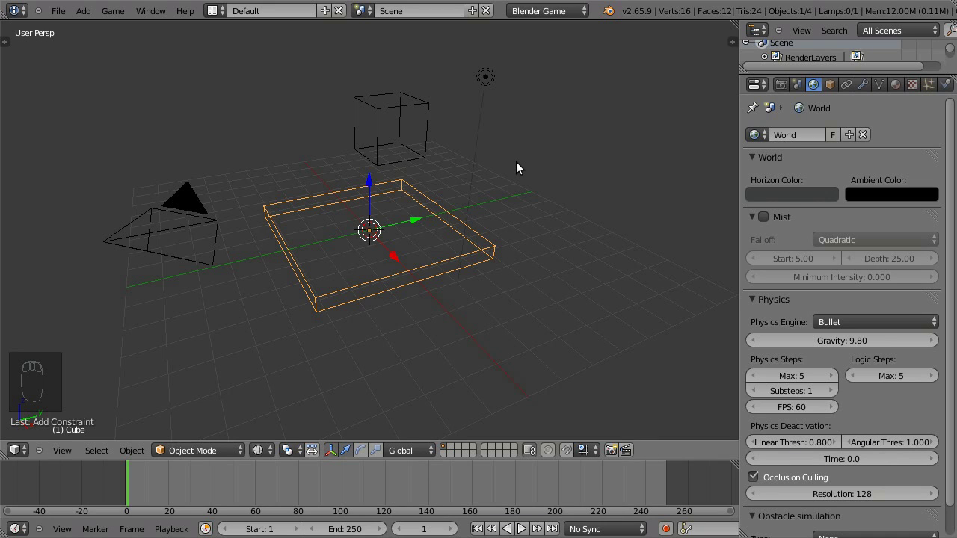
# Step: Run the game engine to watch the cube drop onto the tilting board
pyautogui.press('p')
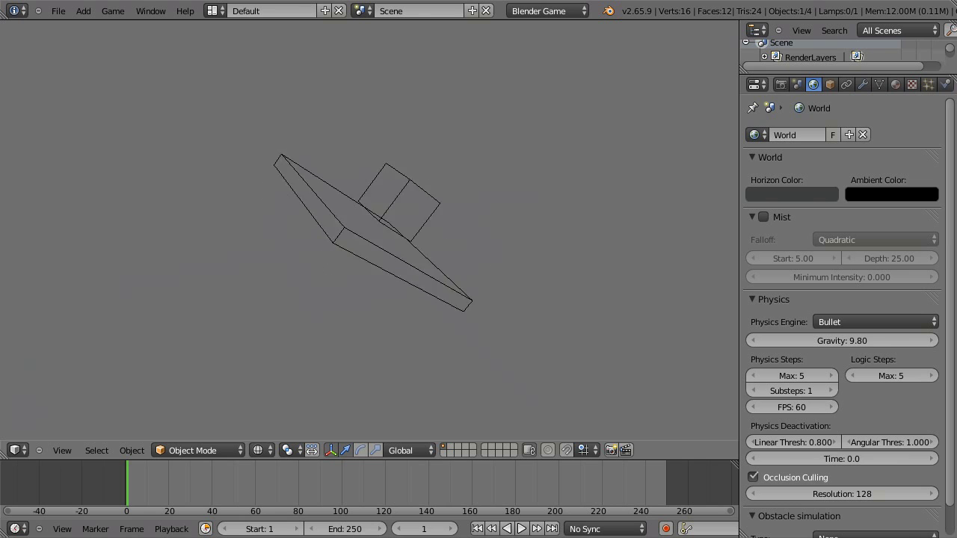